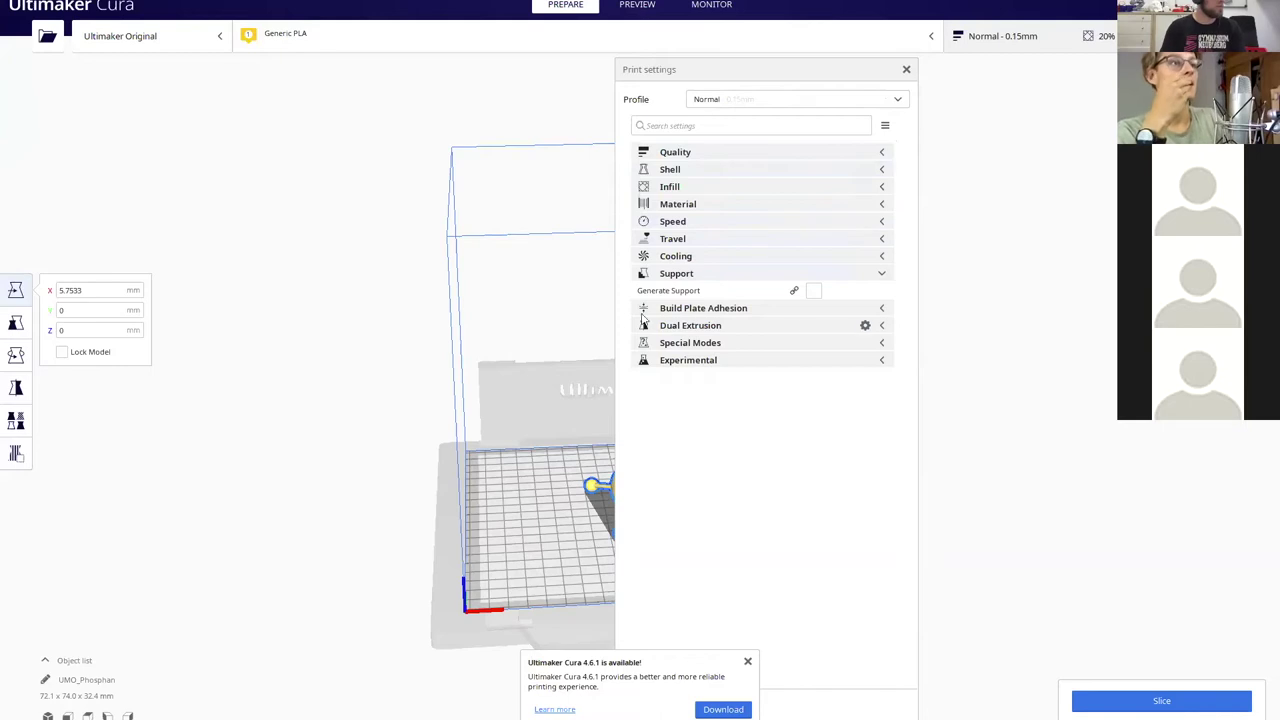
Move the print settings window aside and examine the molecule model's spheres, arms and lettering on the build plate
left_click_drag(794, 75, 1062, 120)
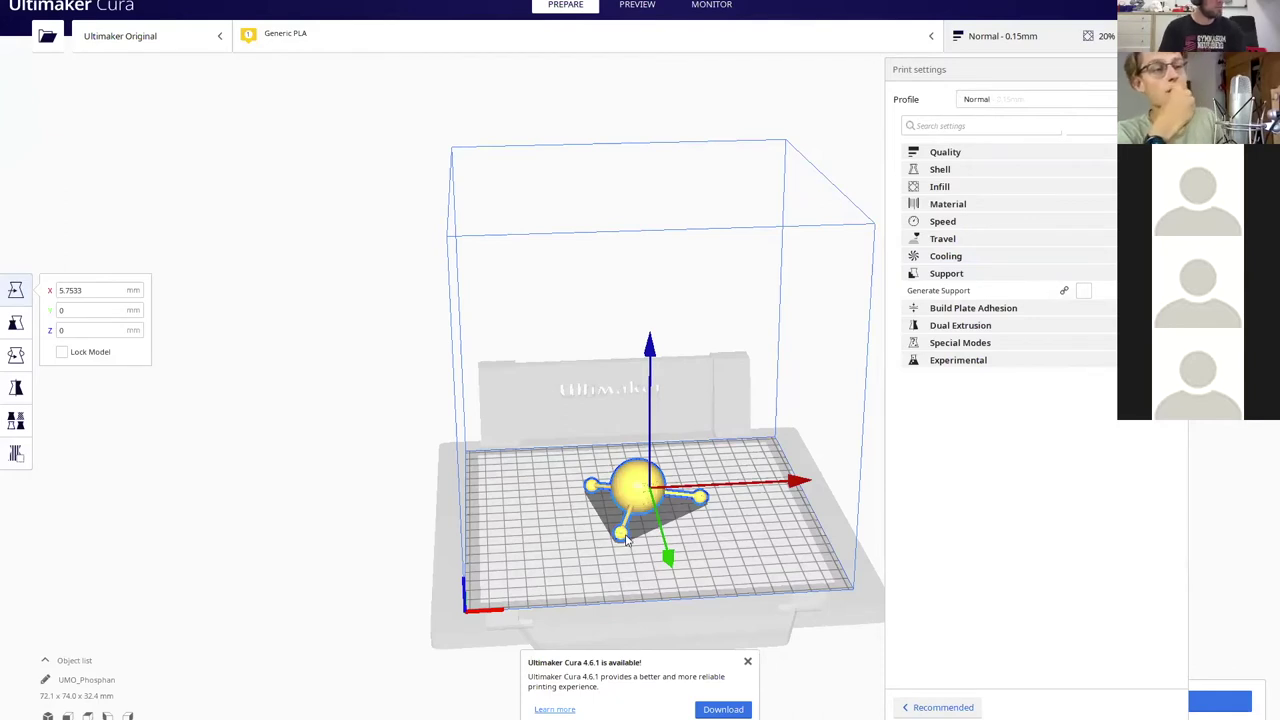
scroll(625, 538, "up", 4)
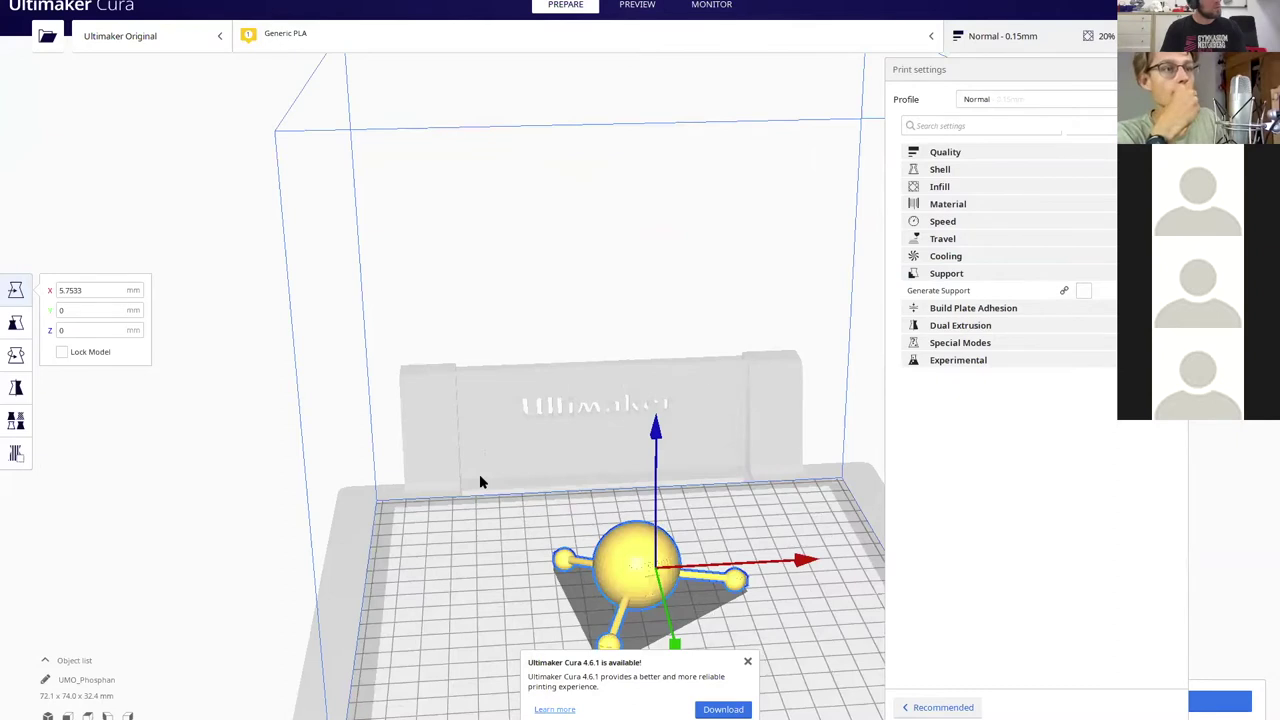
scroll(683, 357, "up", 5)
scroll(696, 150, "down", 1)
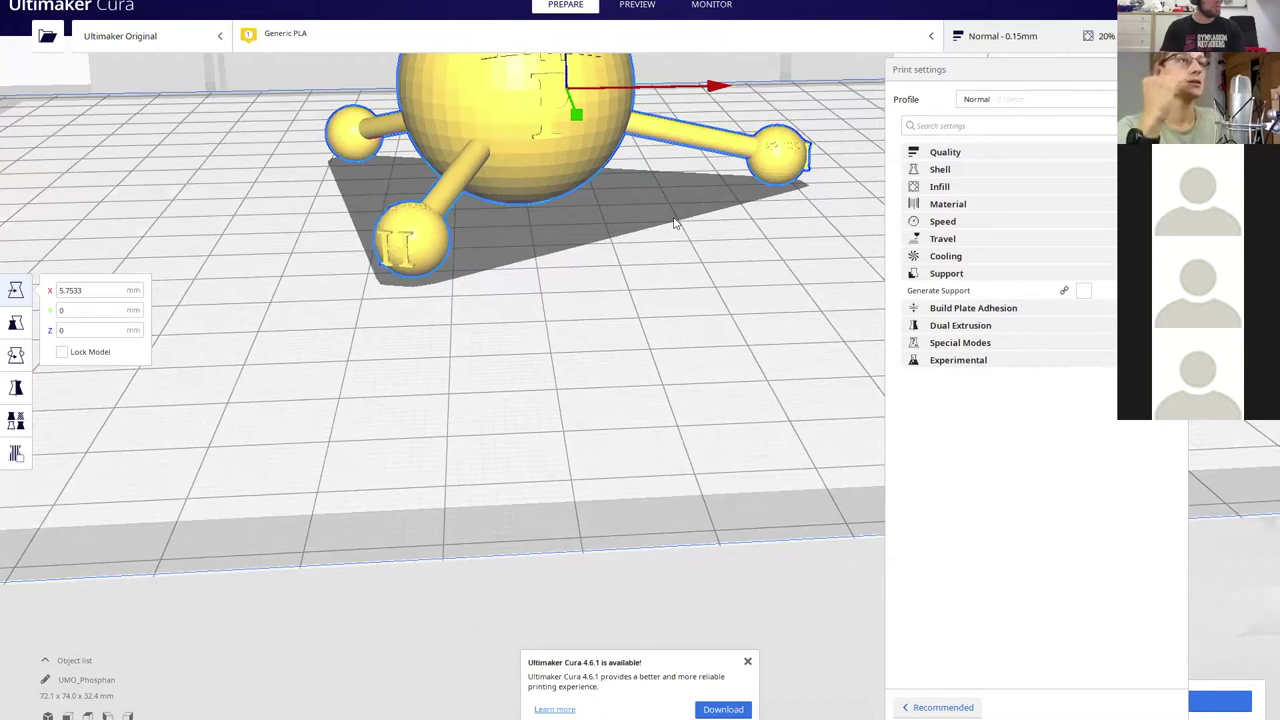
scroll(652, 278, "down", 1)
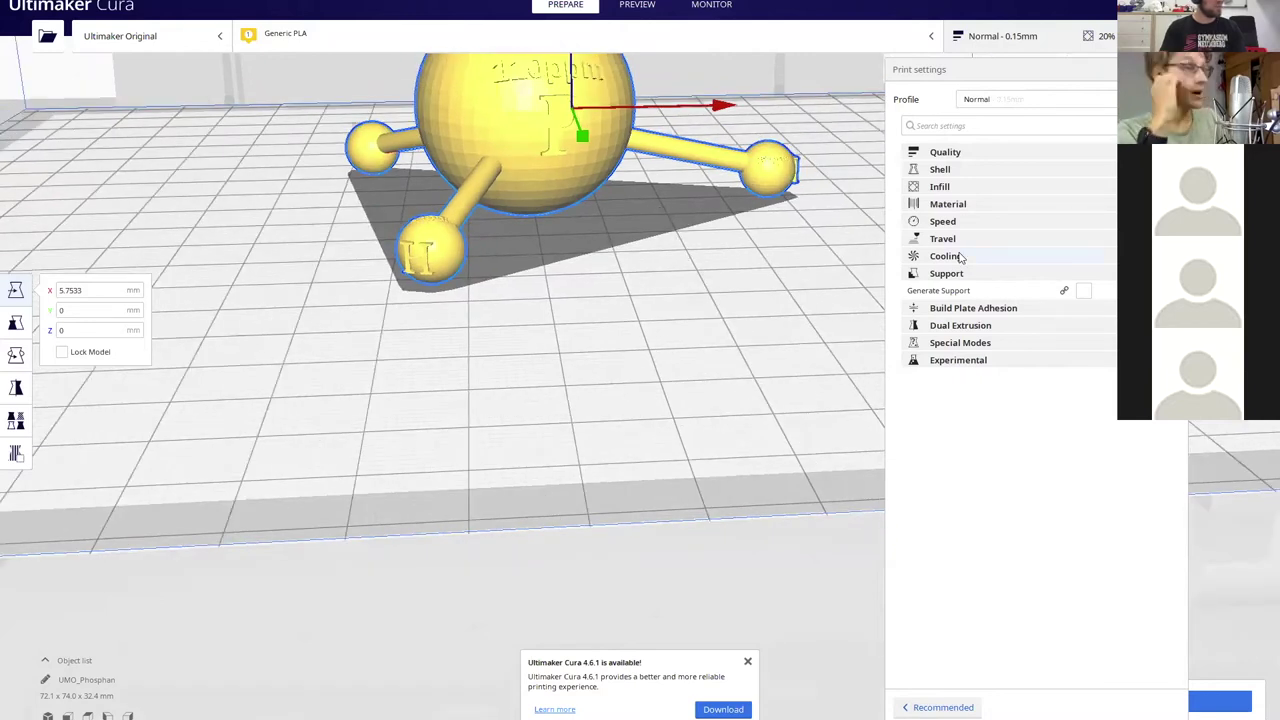
scroll(694, 281, "down", 2)
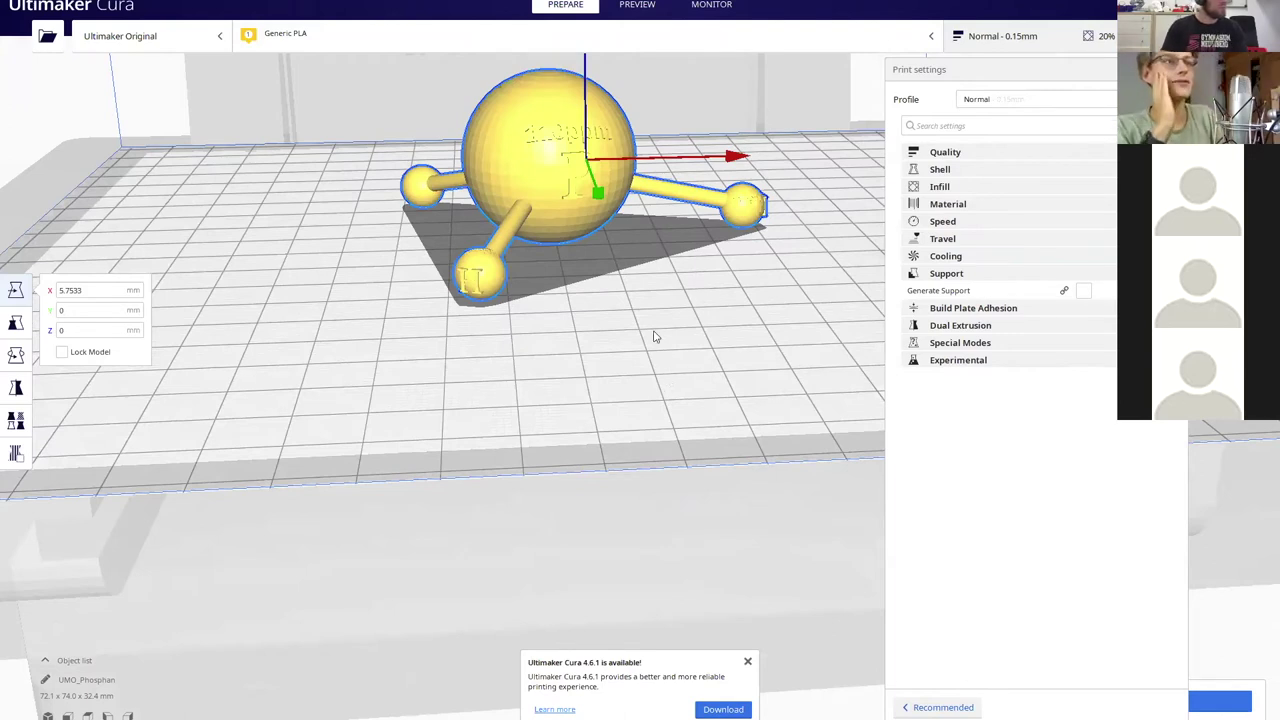
scroll(645, 320, "down", 5)
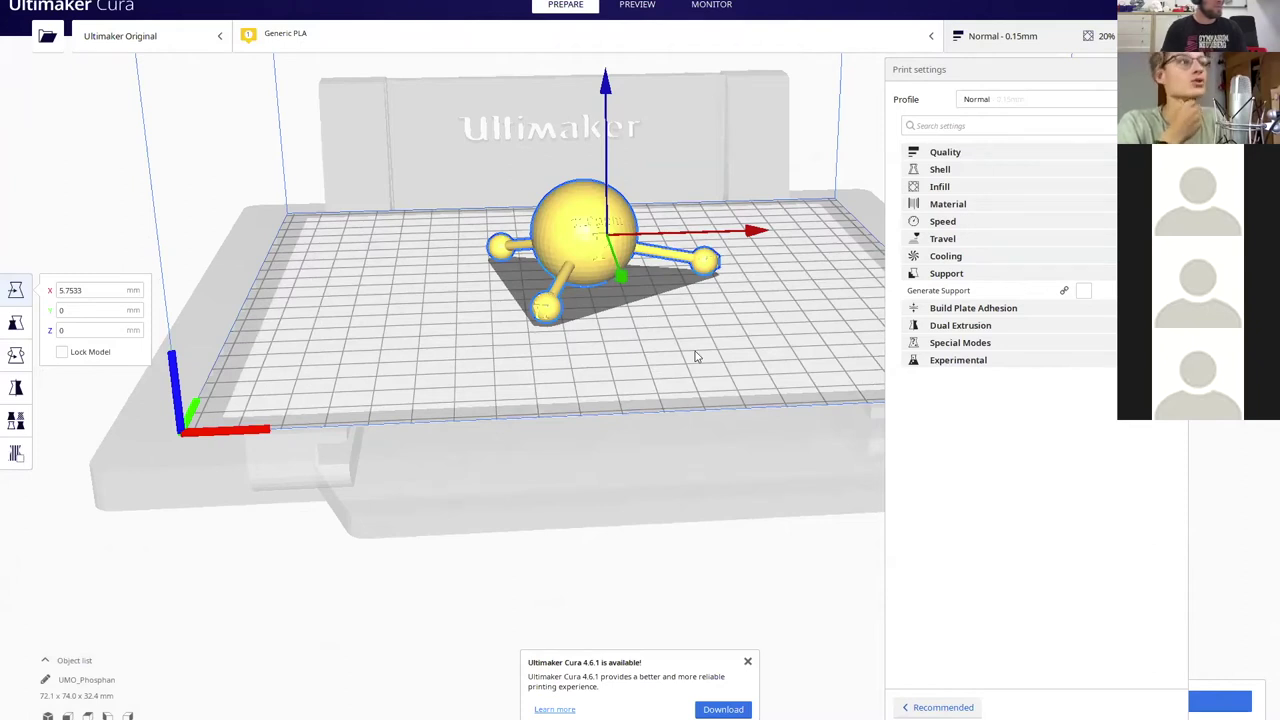
scroll(660, 322, "up", 4)
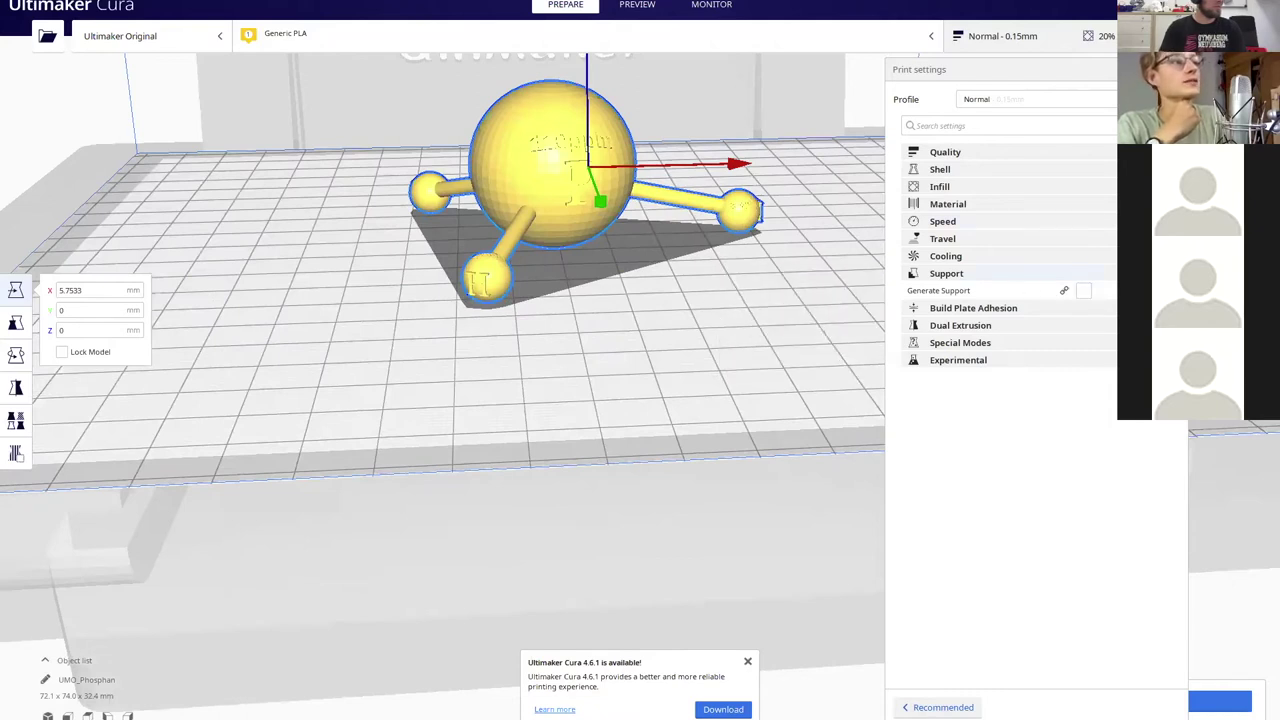
Enable support generation for the model and set the support placement to Everywhere
left_click(1085, 290)
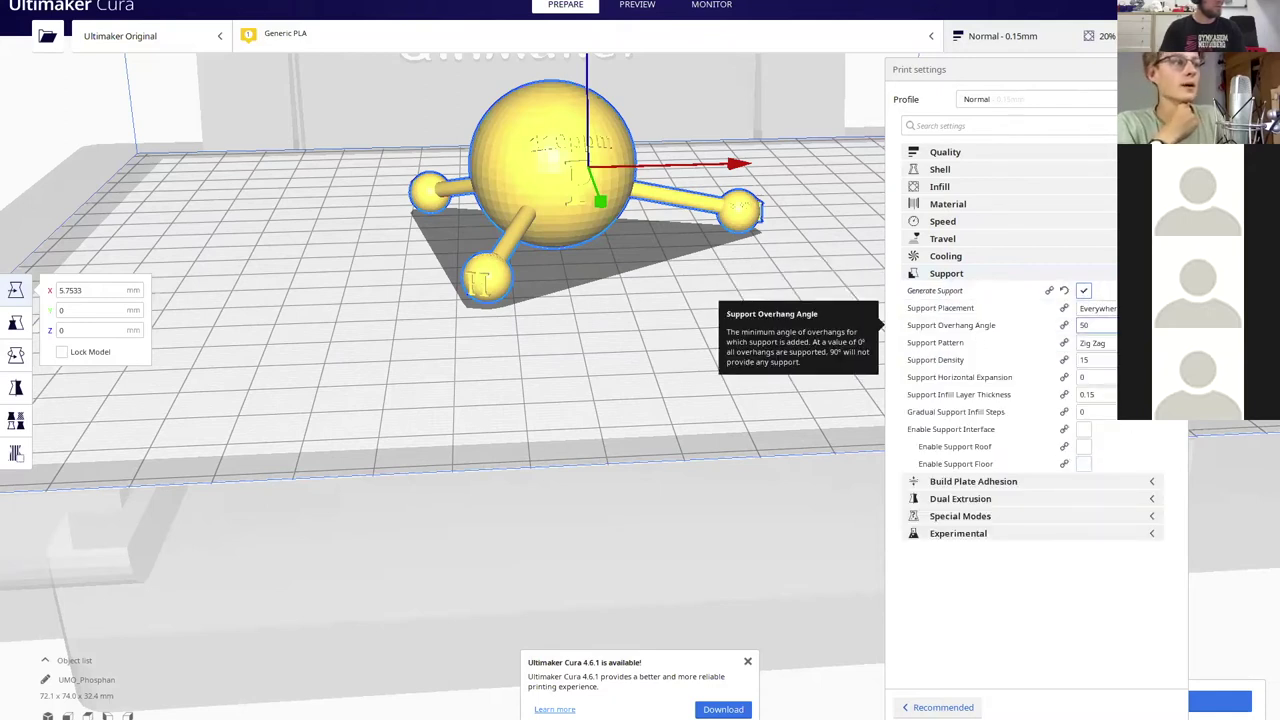
left_click(1098, 308)
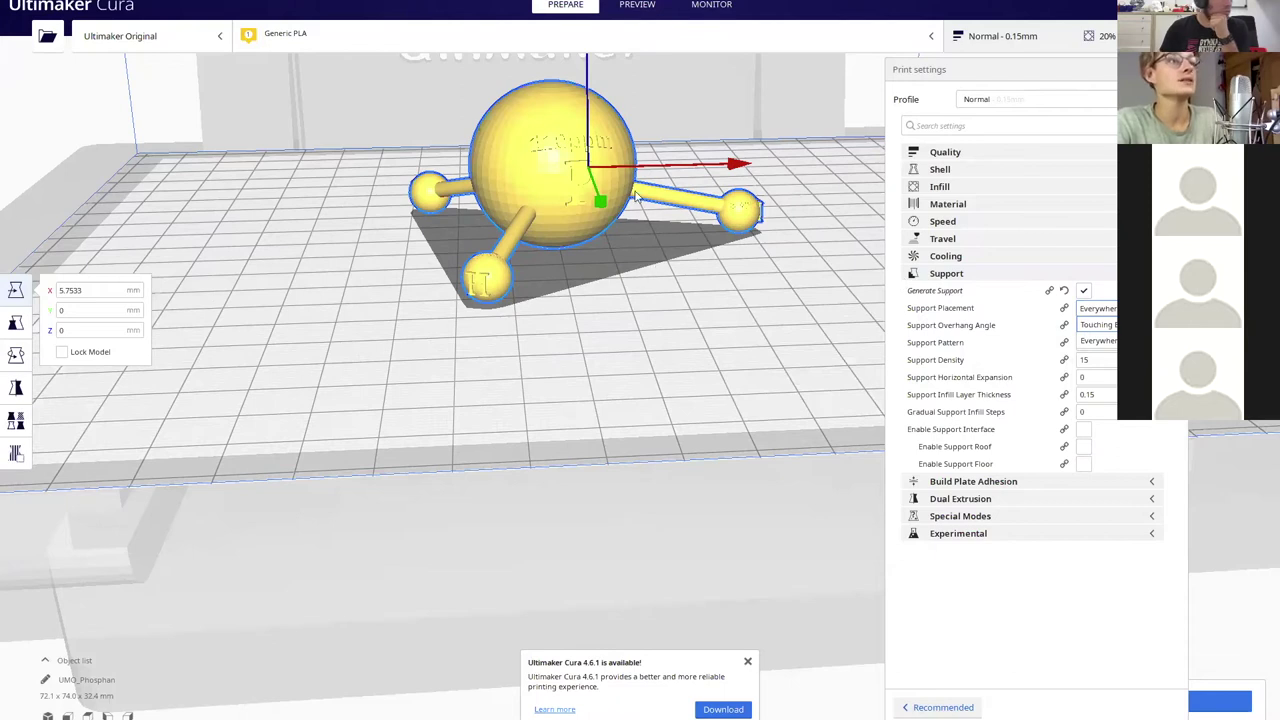
left_click(1100, 341)
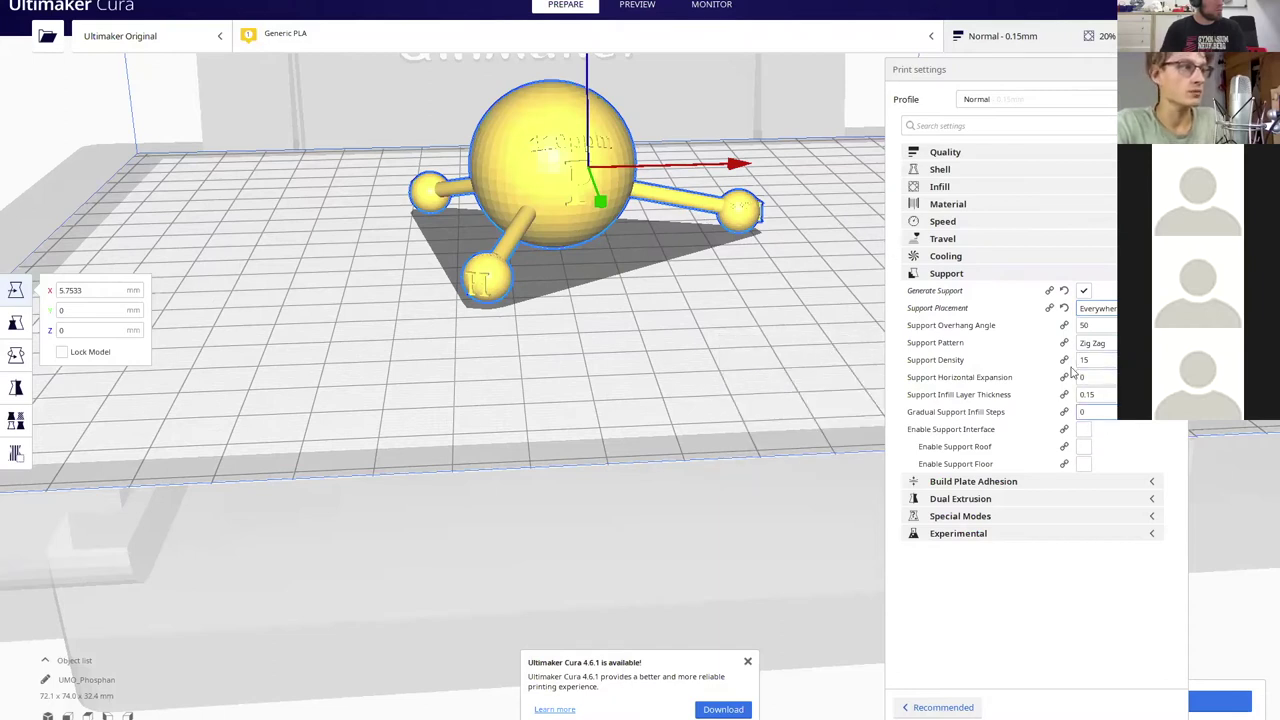
Set the infill density to 10% and slice the model
left_click(1014, 153)
left_click(995, 153)
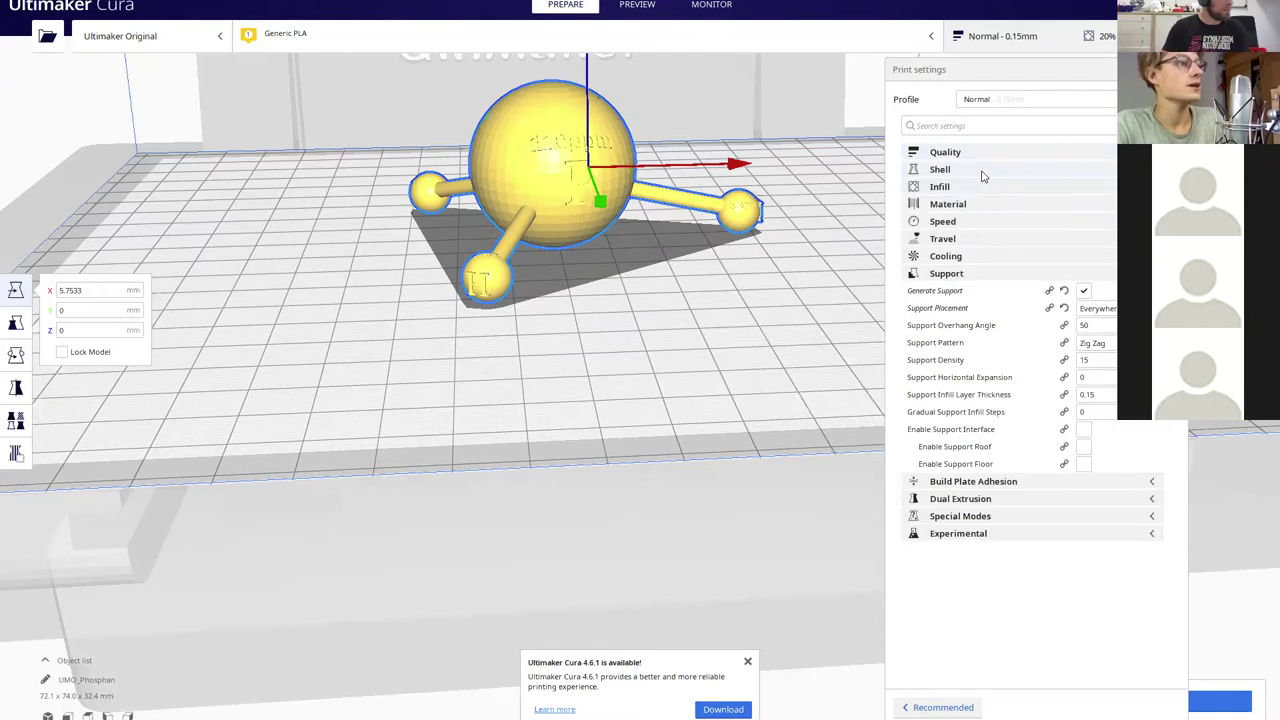
left_click(981, 187)
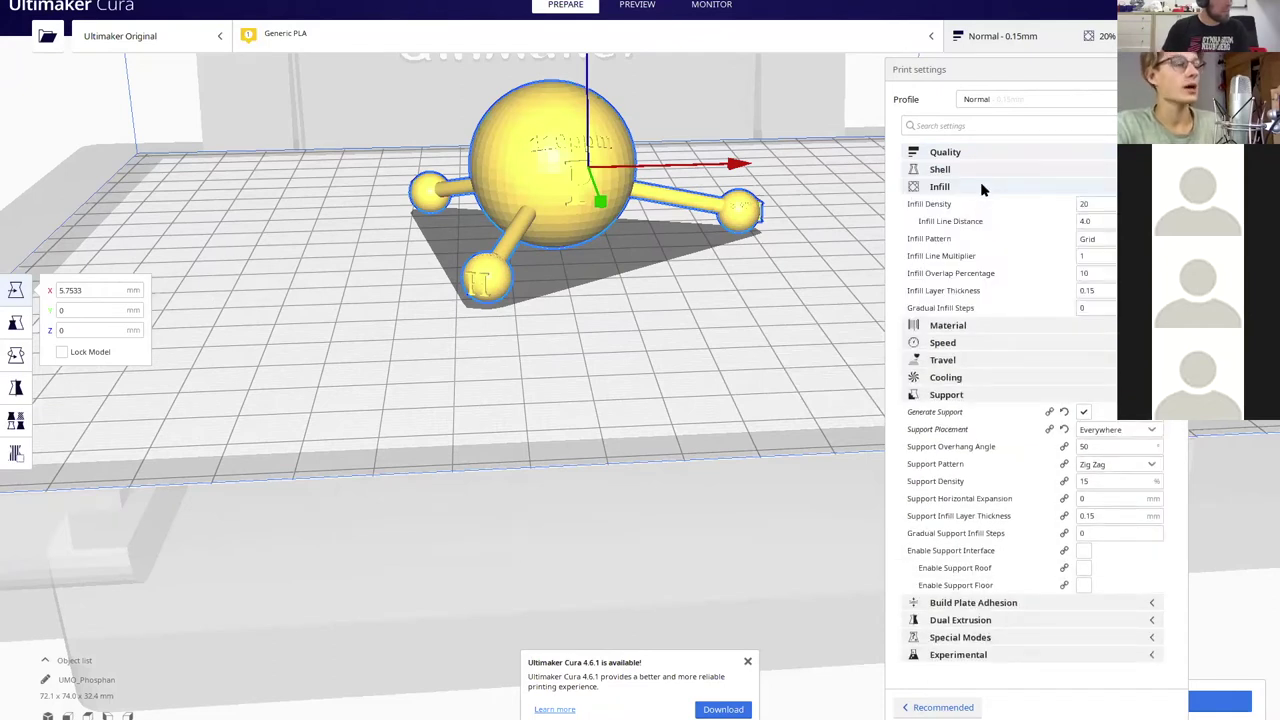
middle_click_drag(613, 223, 582, 393)
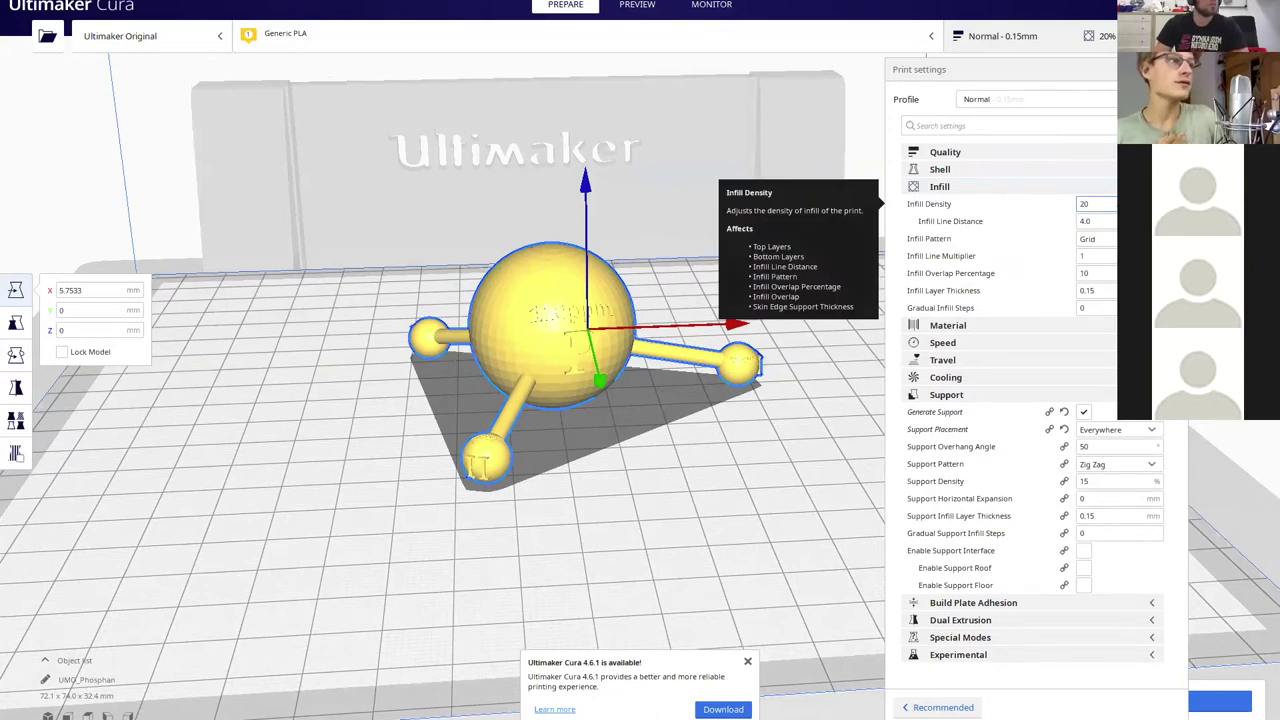
double_click(1084, 204)
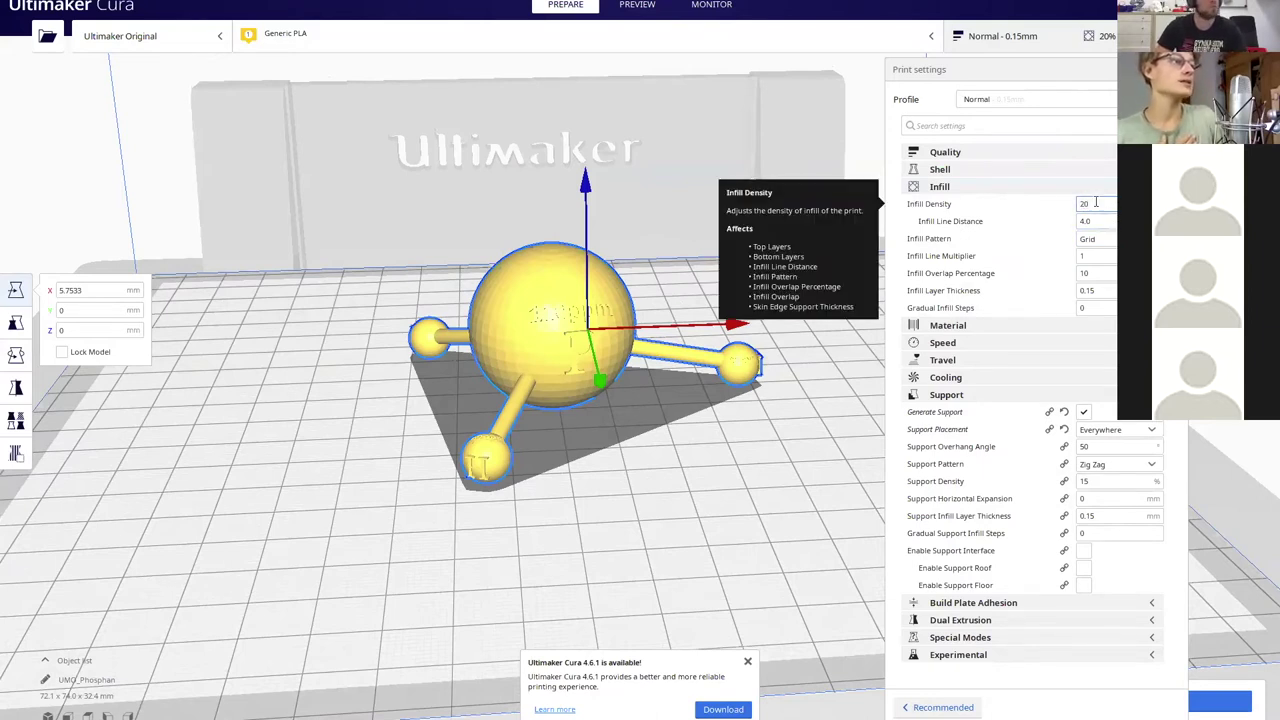
left_click(1088, 204)
left_click_drag(1109, 200, 1058, 196)
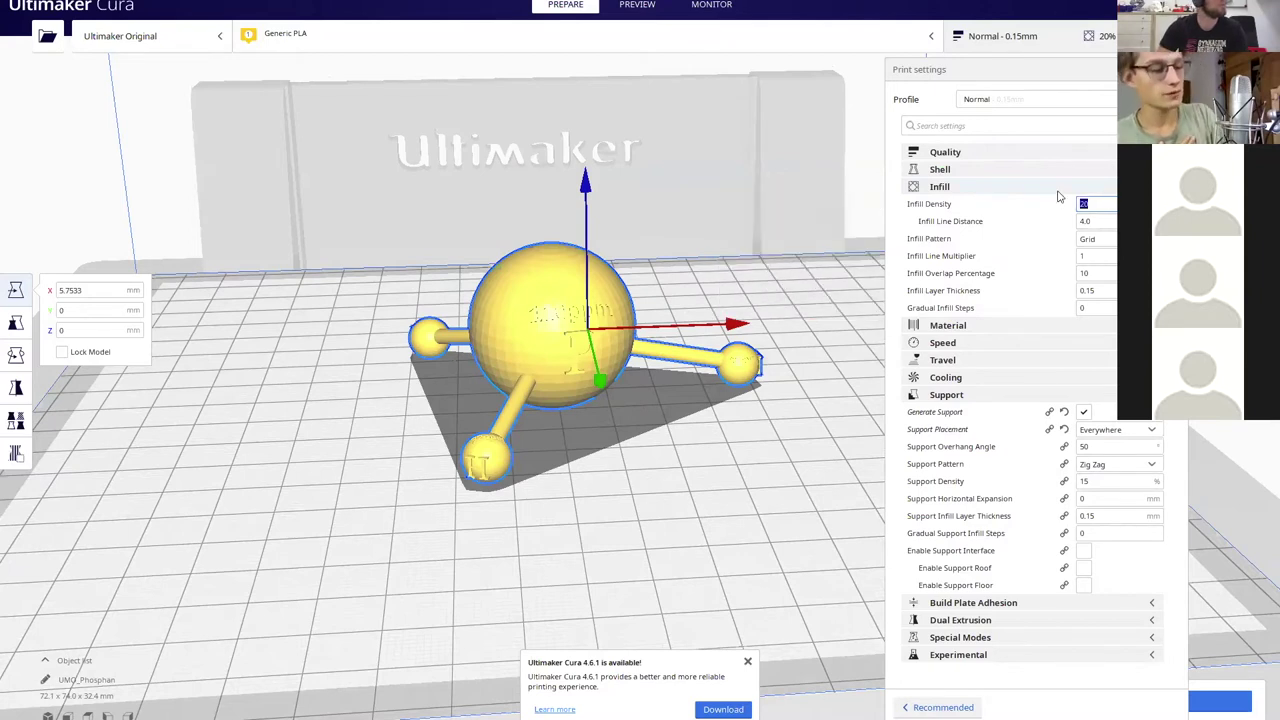
type("10")
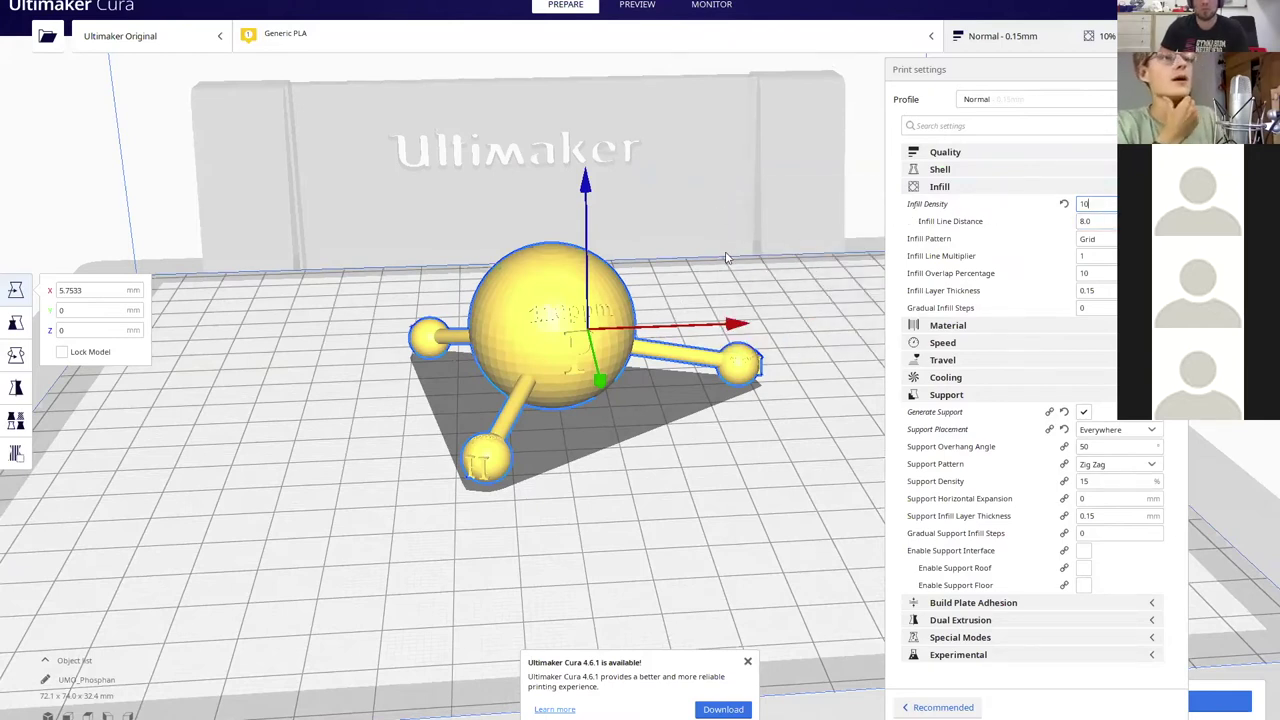
key("Escape")
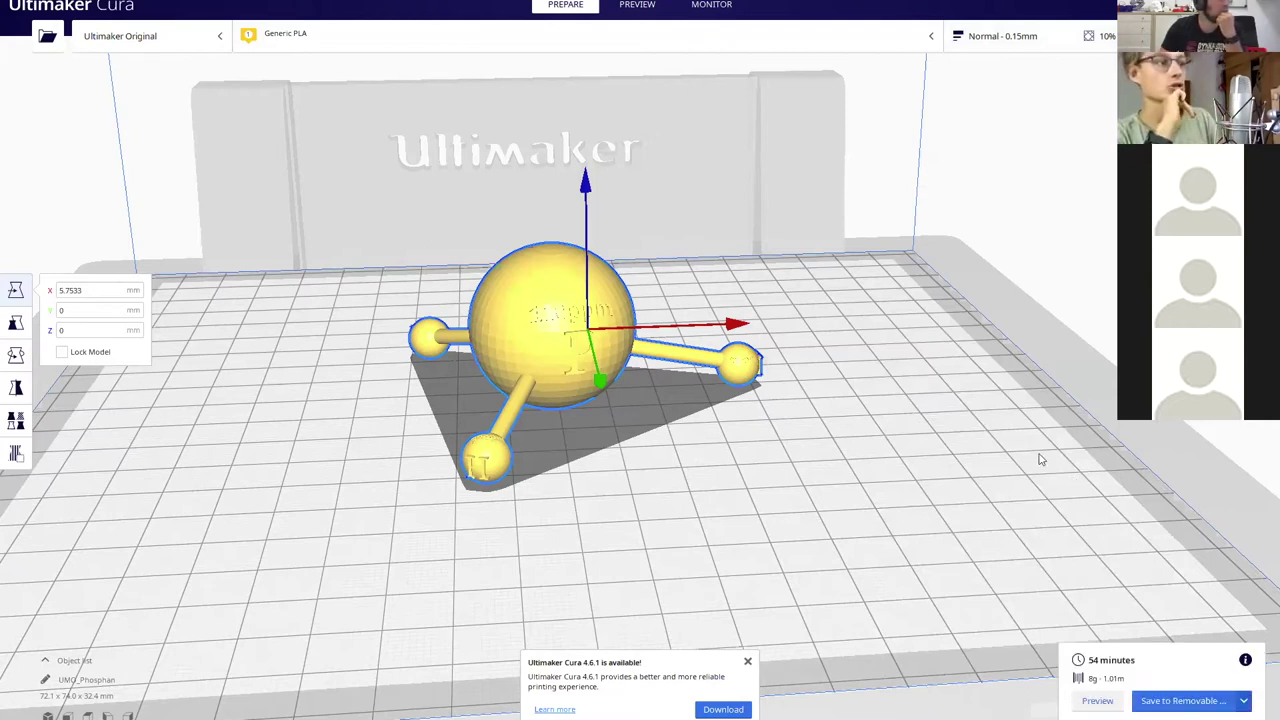
Show the sliced model in the layer preview and lower the visible layers to 17 to examine the support structures
left_click(490, 45)
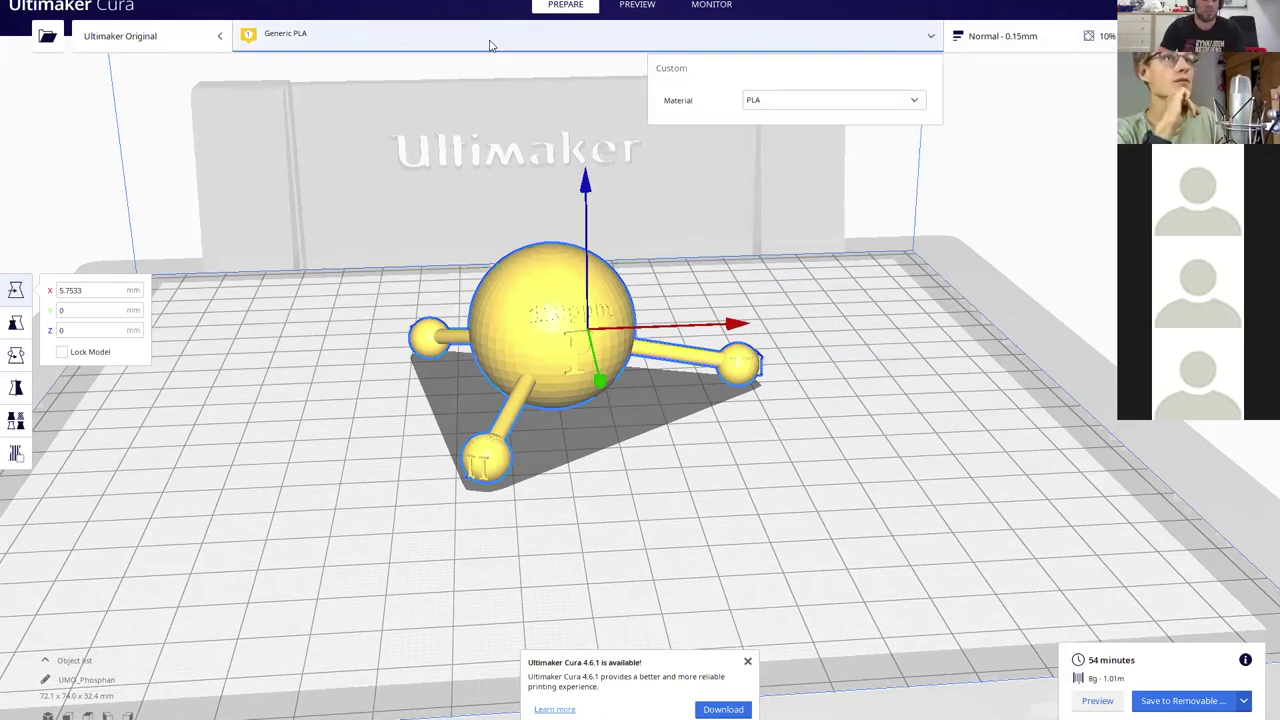
left_click(623, 9)
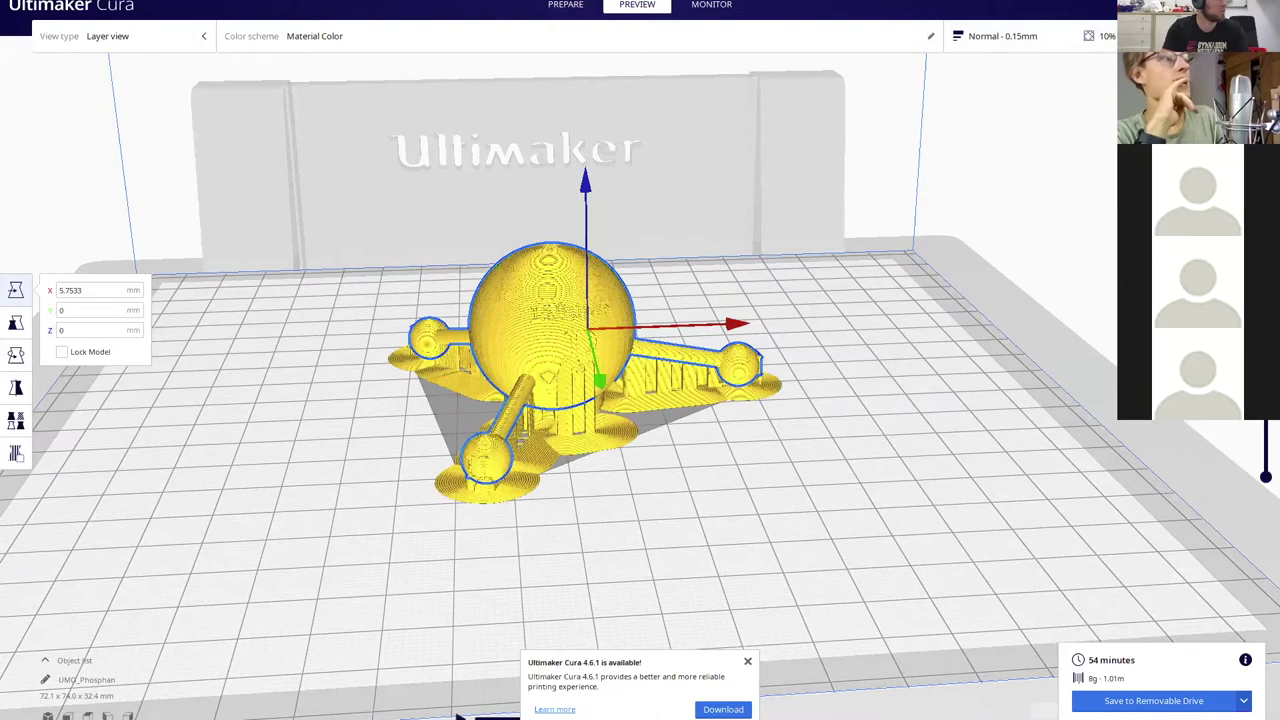
left_click_drag(1266, 185, 1266, 326)
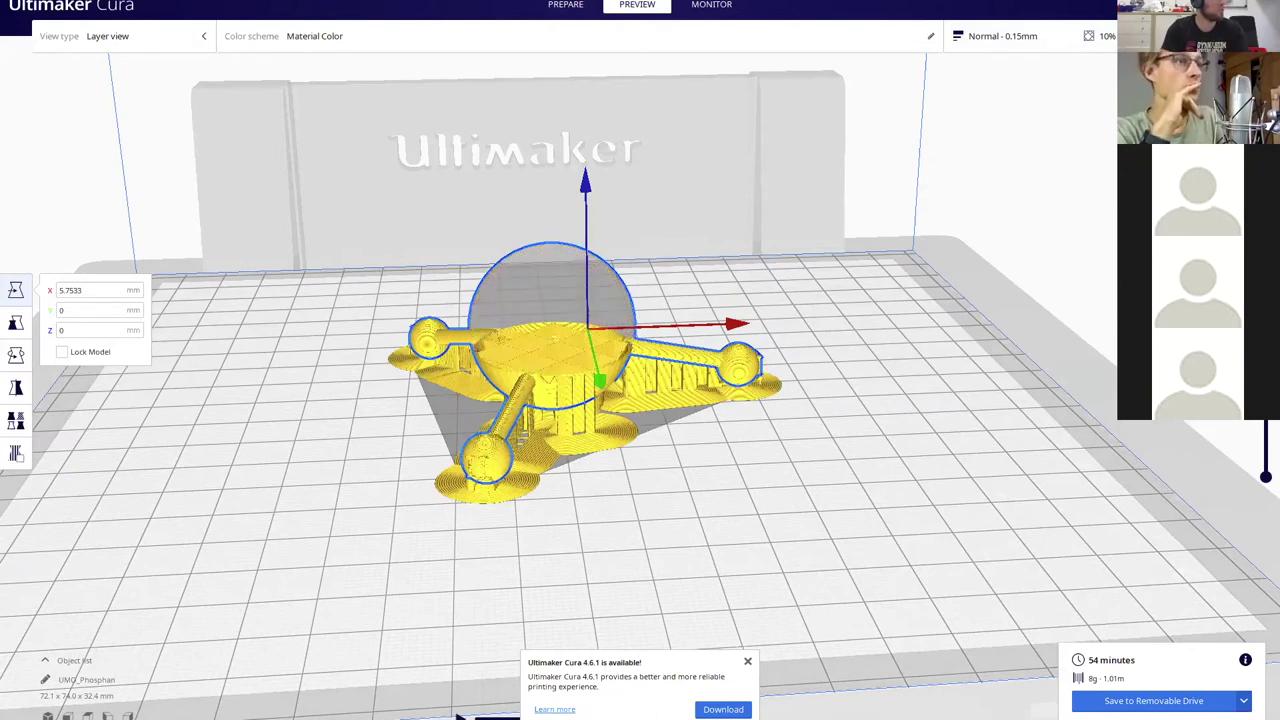
key("Down")
key("Down")
key("Down")
key("Down")
key("Down")
key("Down")
scroll(695, 430, "up", 1)
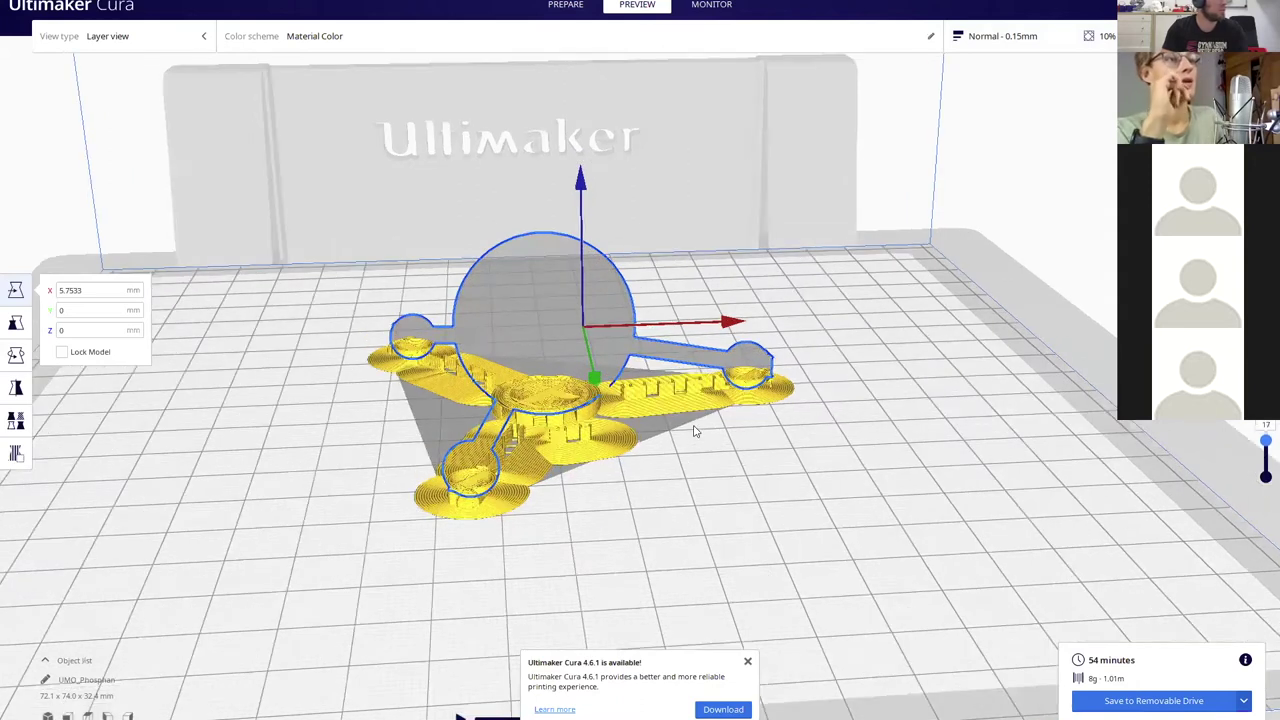
scroll(612, 396, "up", 3)
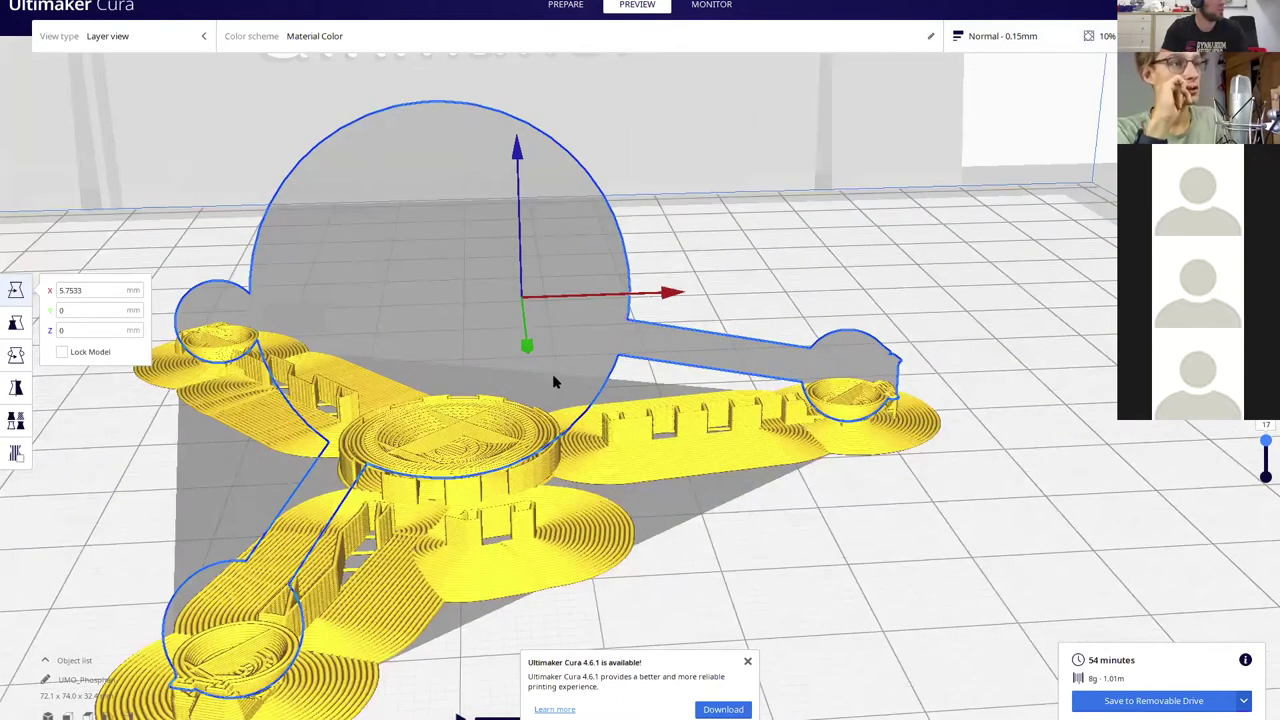
Examine the large sphere's grid infill and the arm supports at higher layers in the preview
left_click_drag(1264, 442, 1265, 398)
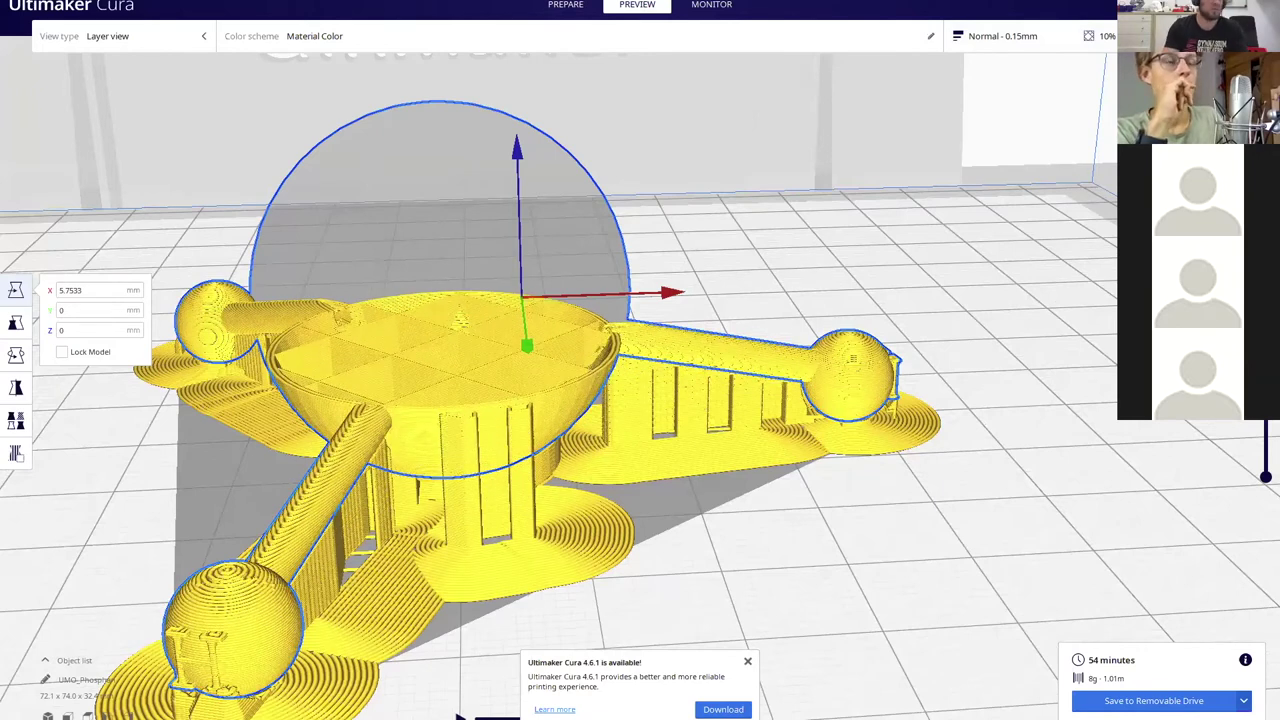
left_click_drag(1265, 398, 1265, 422)
scroll(802, 406, "down", 1)
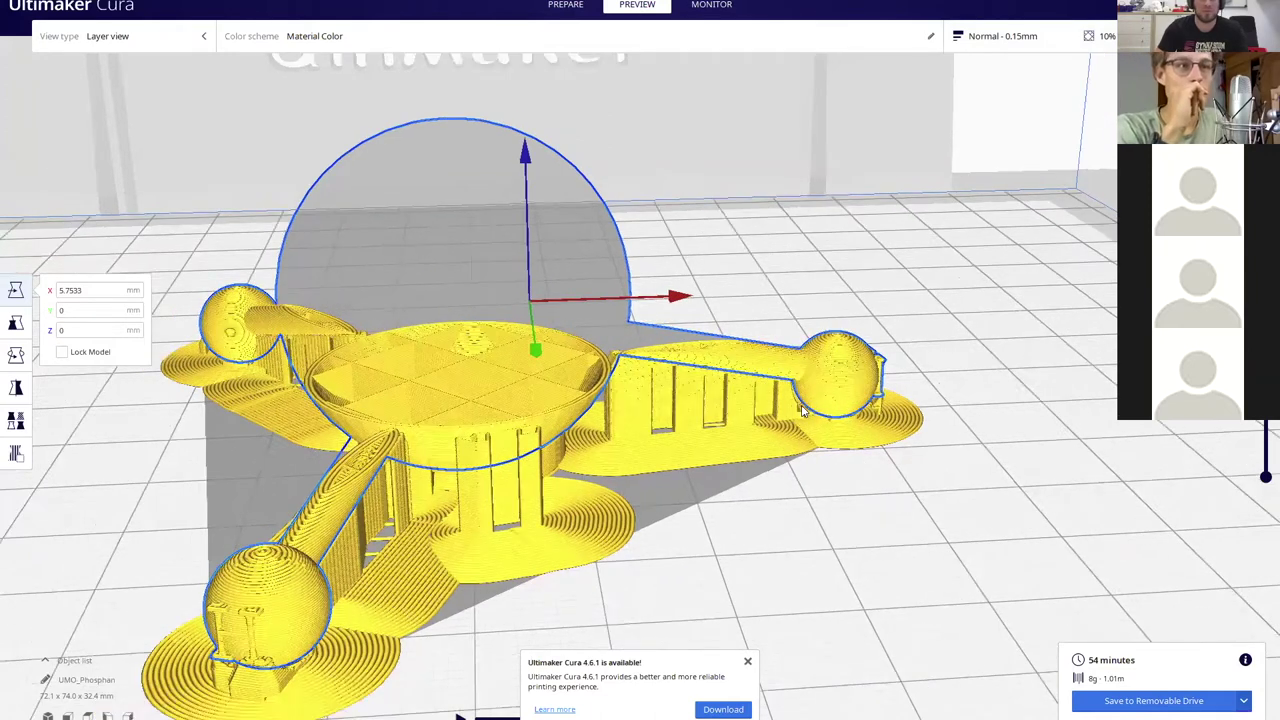
scroll(802, 410, "down", 5)
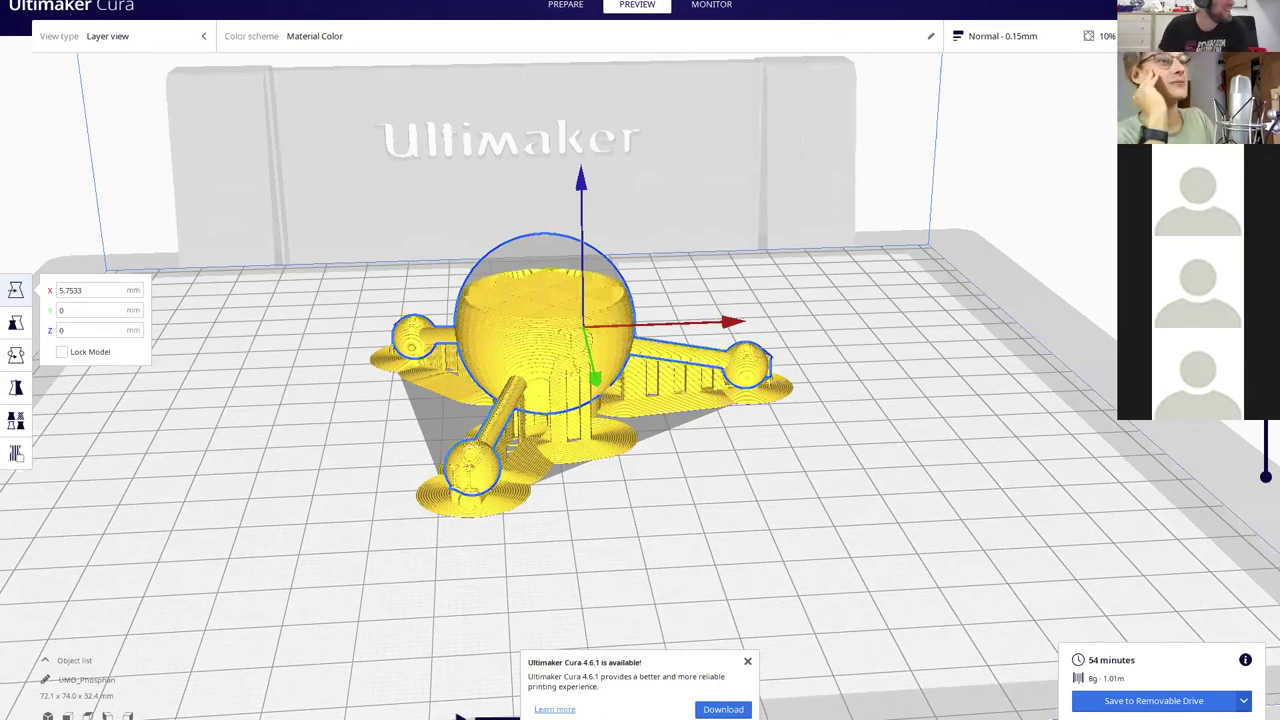
Show all layers of the model and save the sliced print file to the removable drive
mouse_move(1266, 250)
left_mouse_down()
mouse_move(1266, 458)
mouse_move(1266, 250)
left_mouse_up()
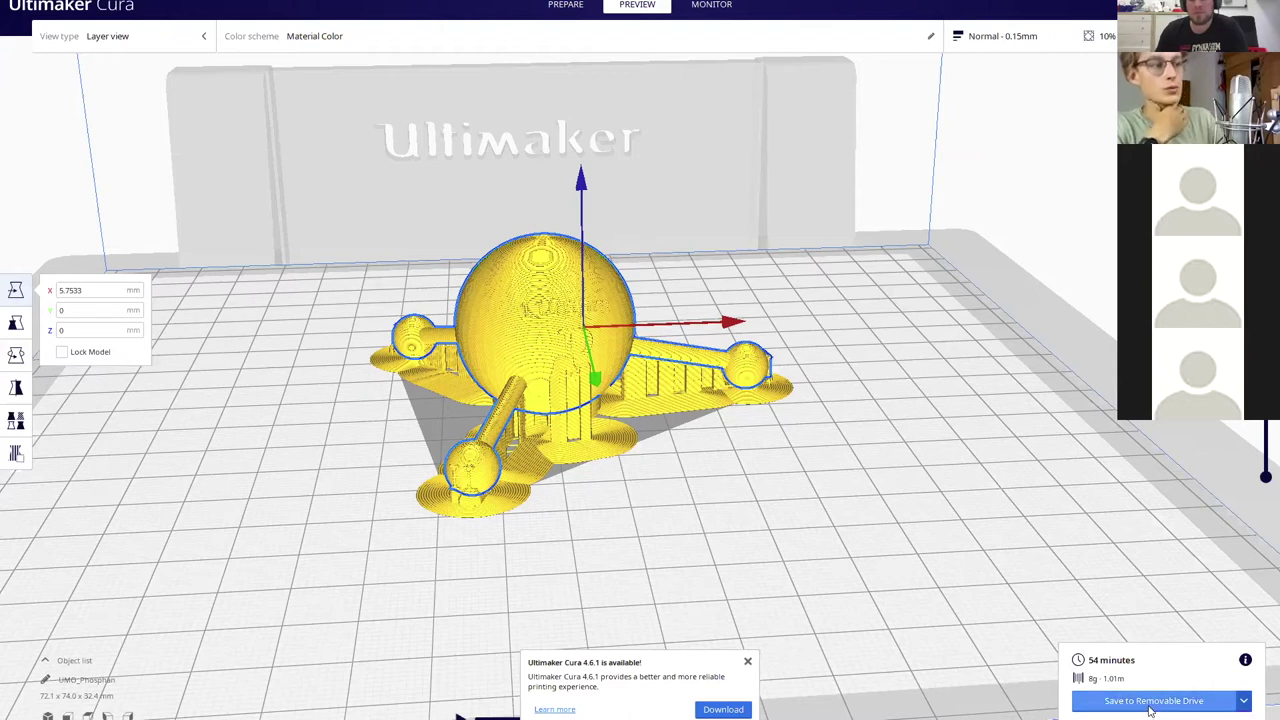
left_click(1143, 692)
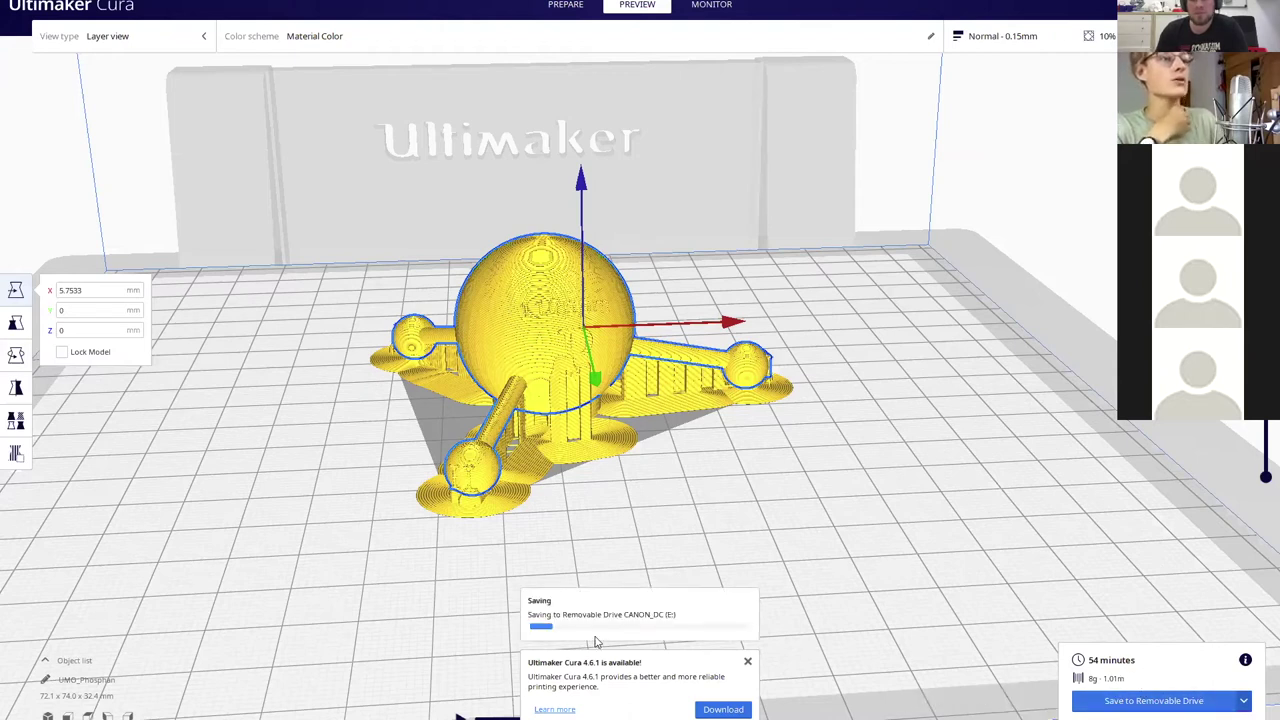